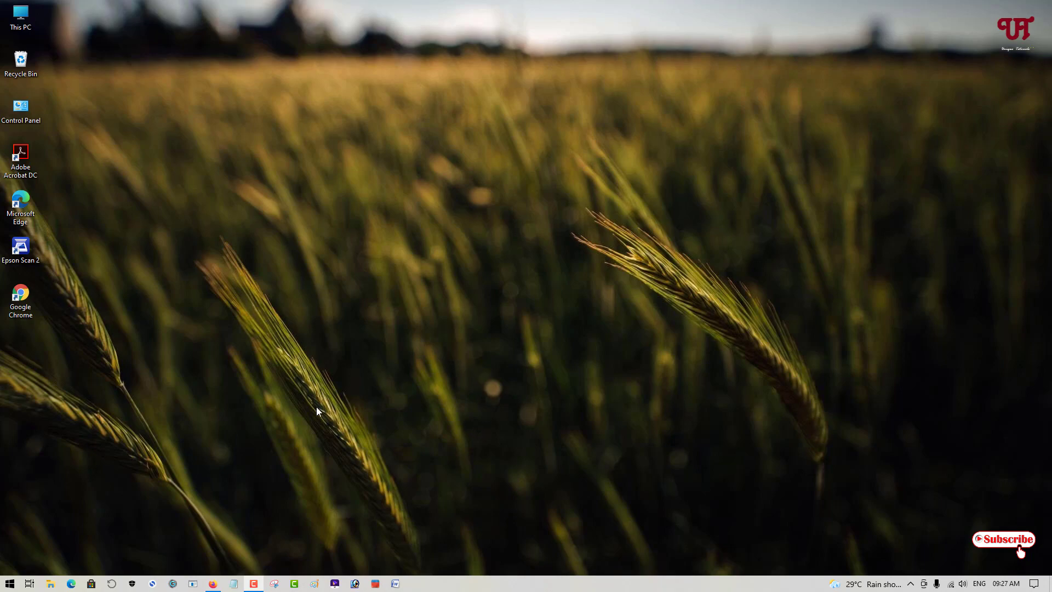
- Open the University of Washington Pointing Magnifier 2 page from the Firefox search results
{"action": "left_click", "coordinate": [217, 582]}
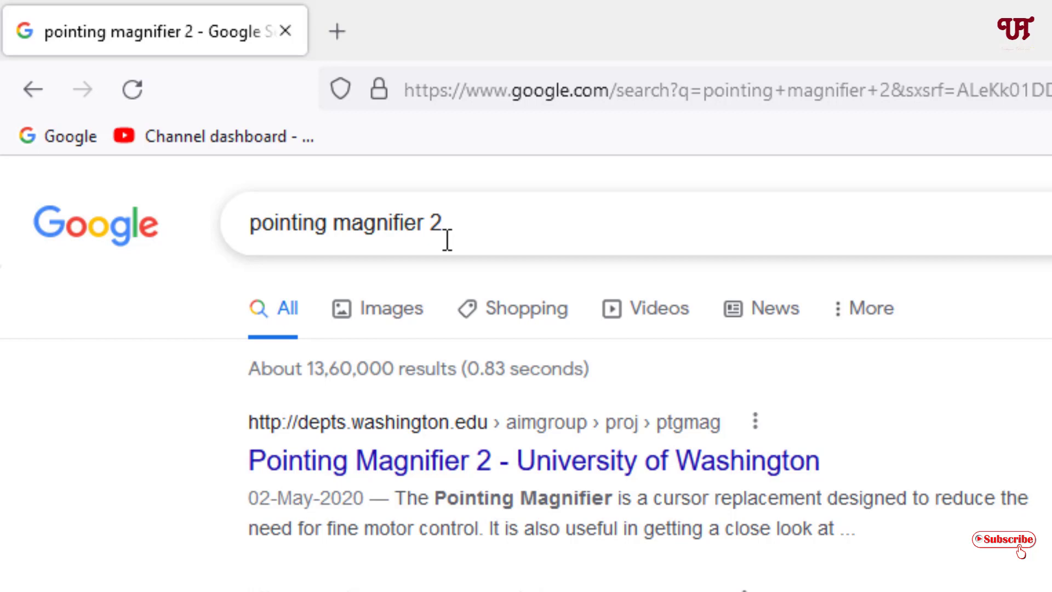
{"action": "left_click", "coordinate": [368, 476]}
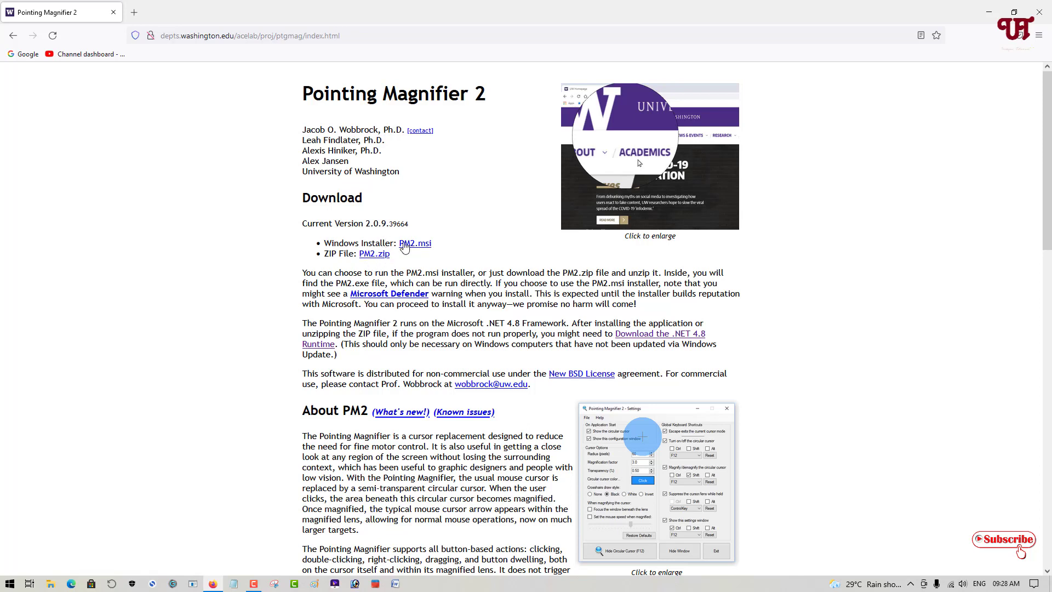
- Download PM2.zip (3.84 MB) into a newly created Downloads\Compressed folder, then open that folder
{"action": "left_click", "coordinate": [372, 255]}
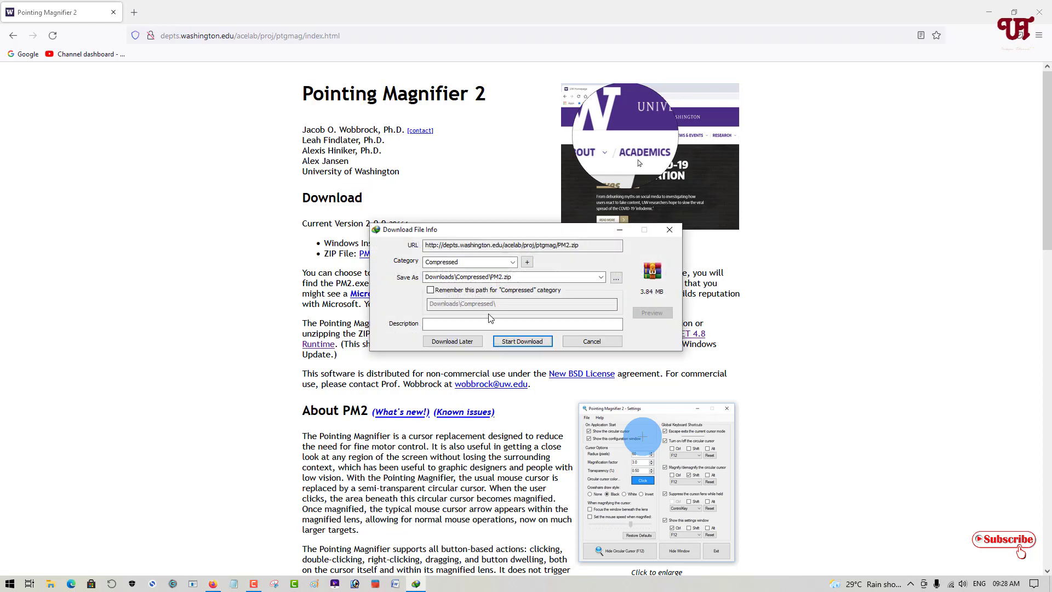
{"action": "left_click", "coordinate": [513, 342]}
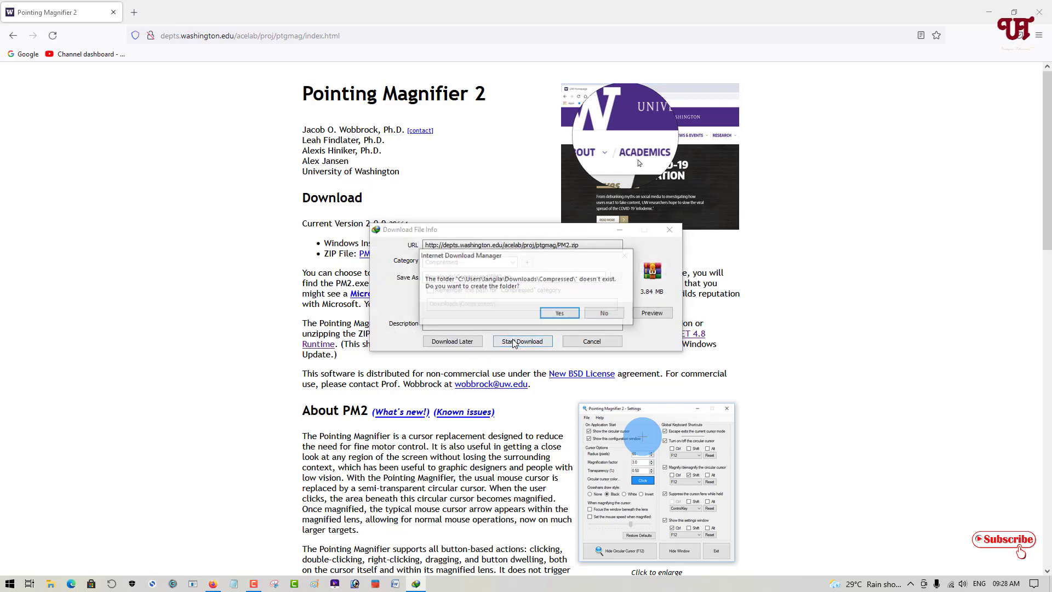
{"action": "left_click", "coordinate": [560, 313]}
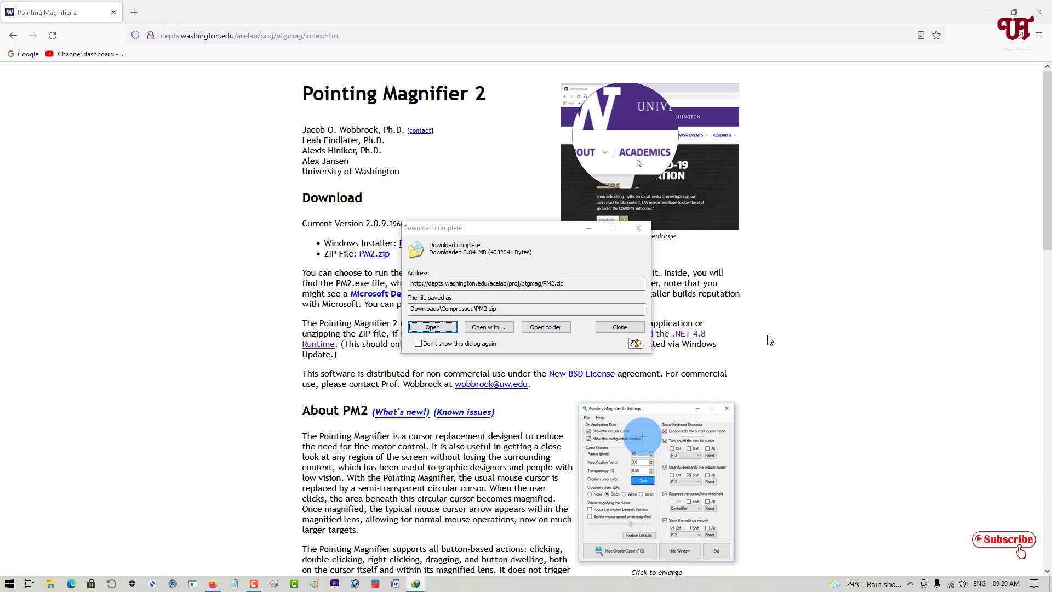
{"action": "left_click", "coordinate": [554, 333]}
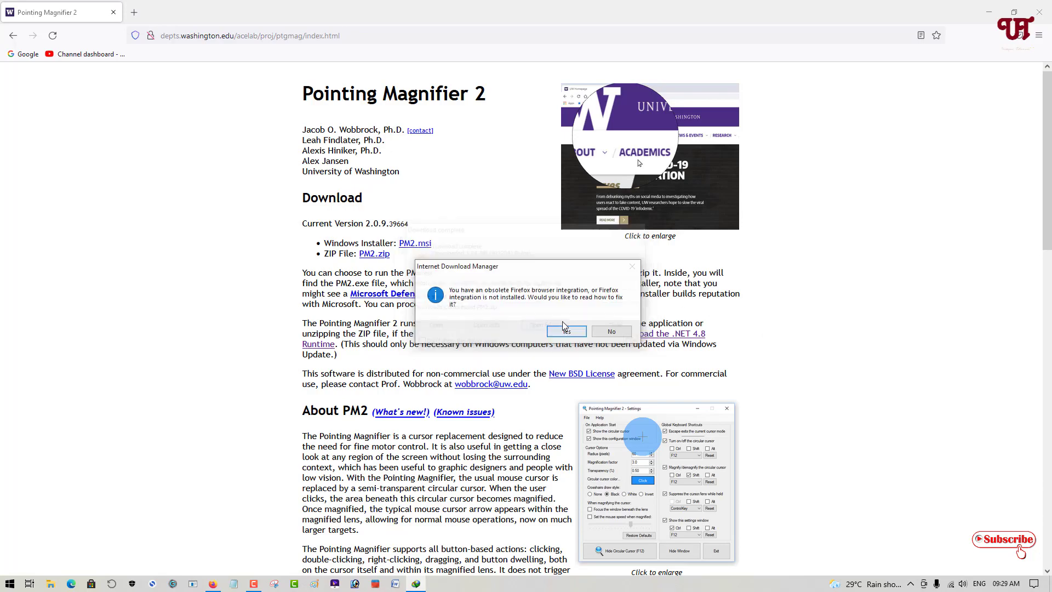
- Close Firefox and extract PM2.zip with WinRAR into a PM2 folder beside the archive
{"action": "left_click", "coordinate": [1037, 14]}
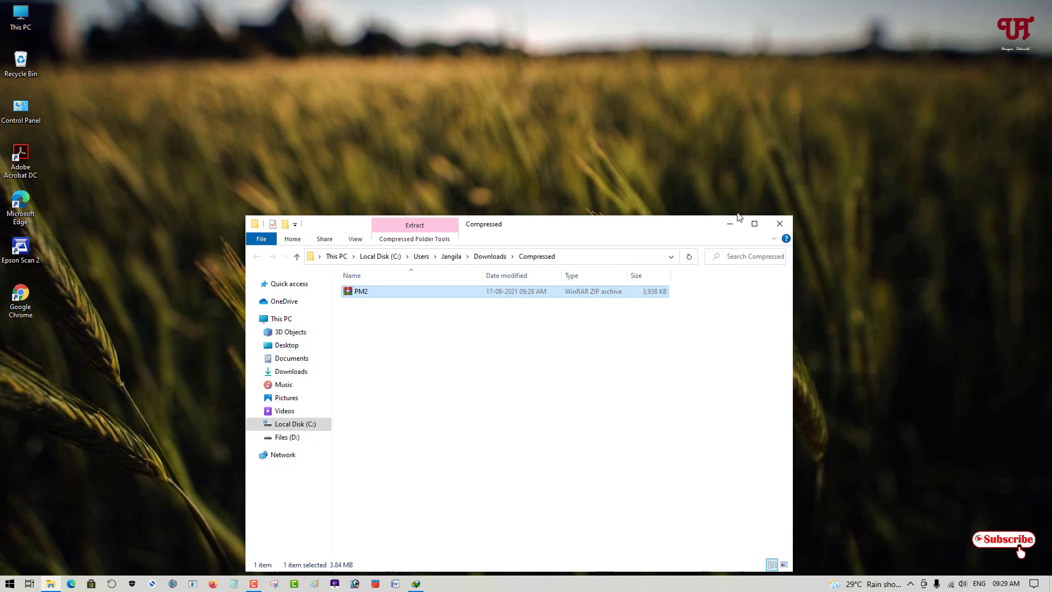
{"action": "left_click_drag", "start_coordinate": [679, 225], "coordinate": [685, 147]}
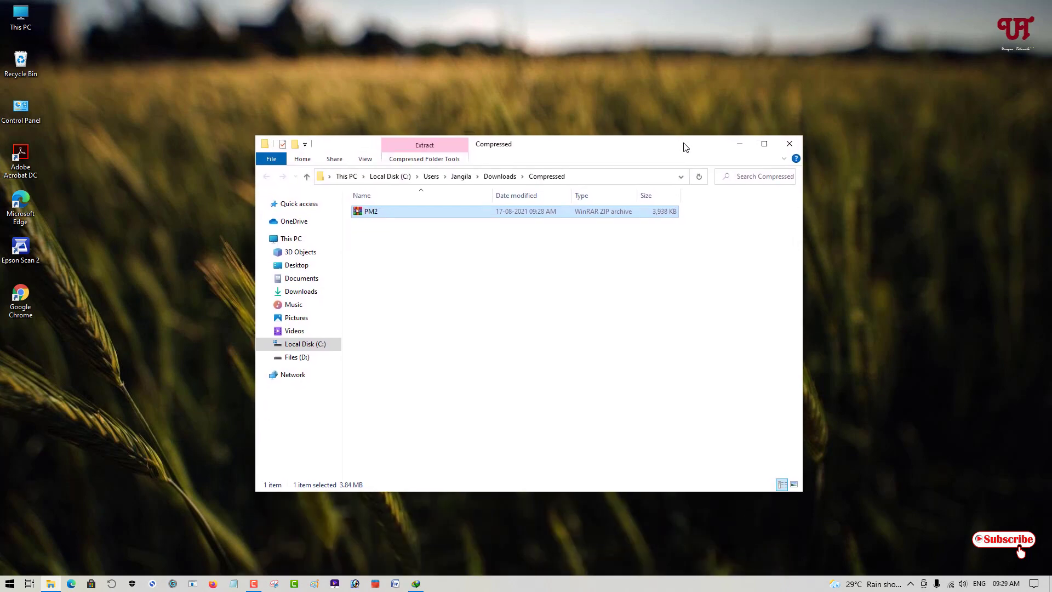
{"action": "double_click", "coordinate": [377, 212]}
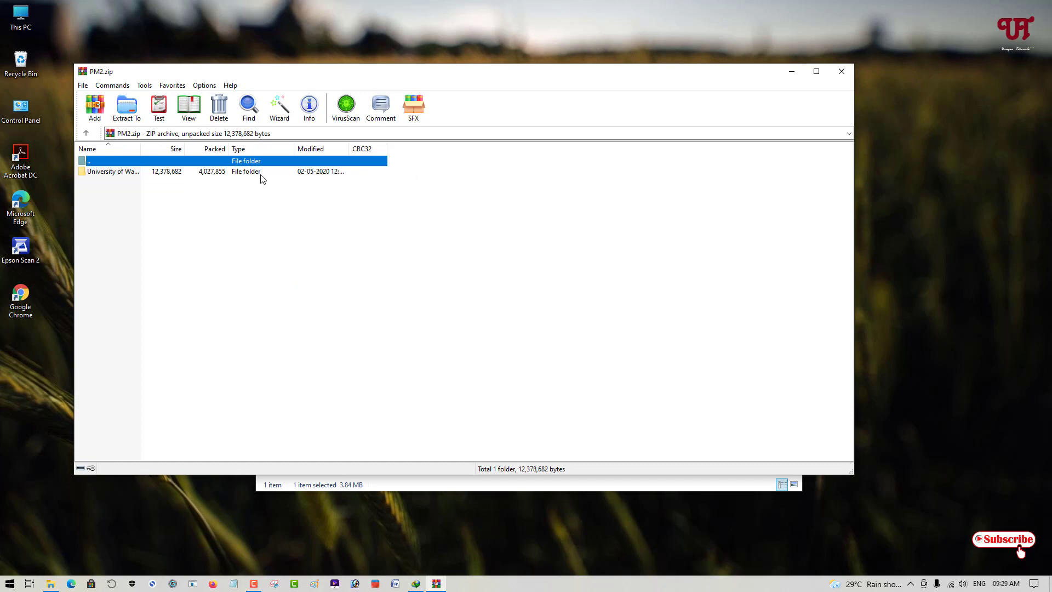
{"action": "left_click", "coordinate": [138, 115]}
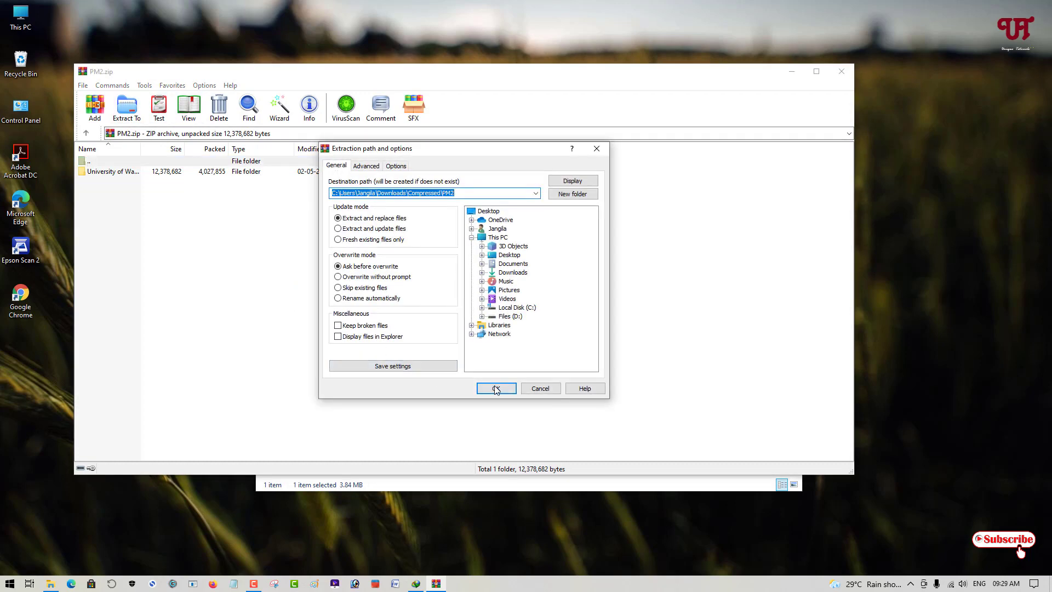
{"action": "left_click", "coordinate": [495, 389]}
{"action": "left_click", "coordinate": [842, 71]}
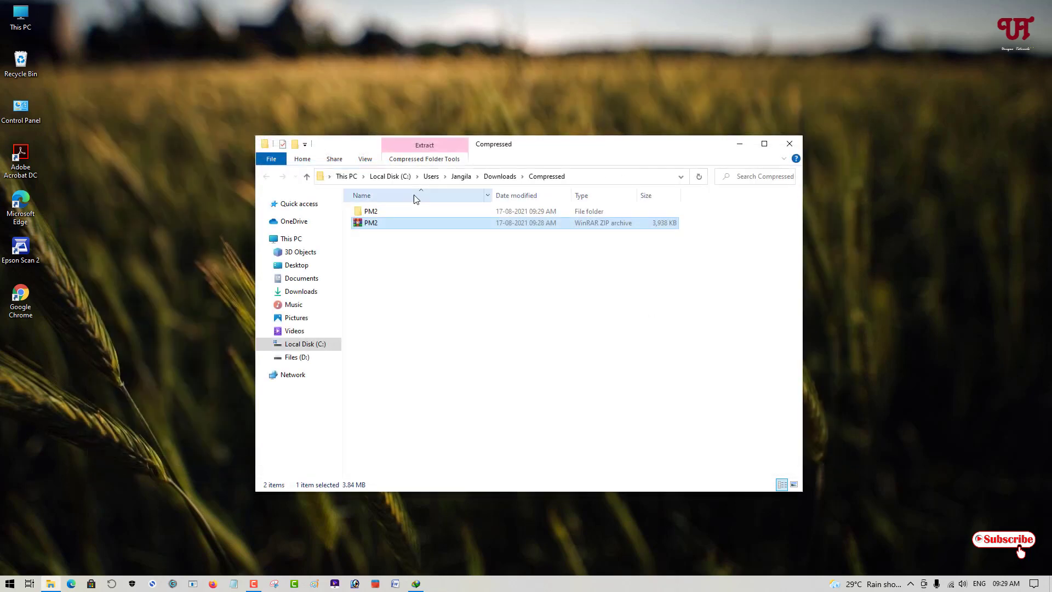
- Browse into PM2 > University of Washington > Pointing Magnifier 2 and right-click the PM2 application
{"action": "double_click", "coordinate": [371, 211]}
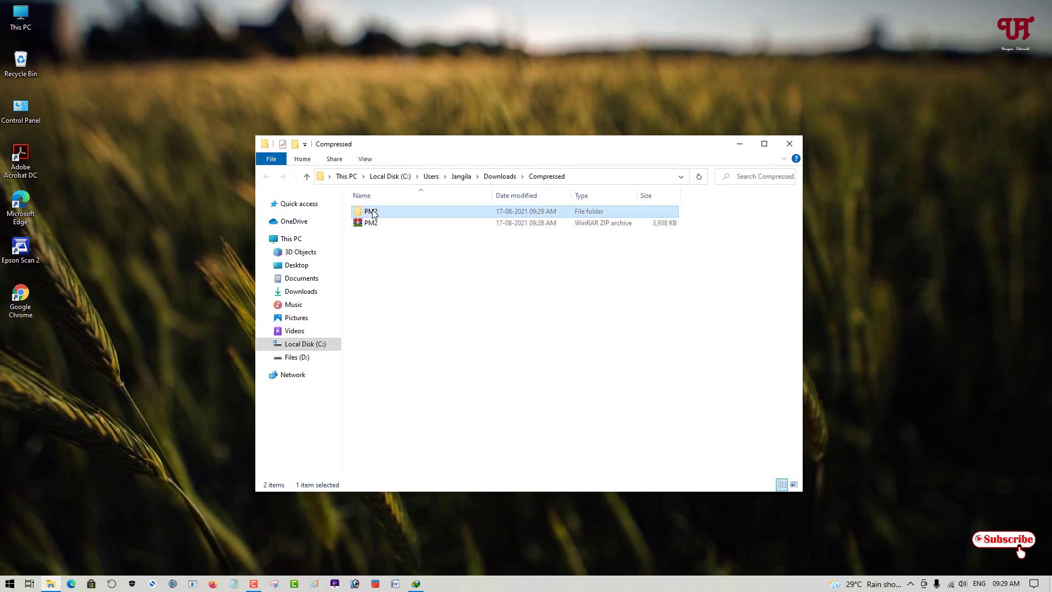
{"action": "double_click", "coordinate": [374, 212]}
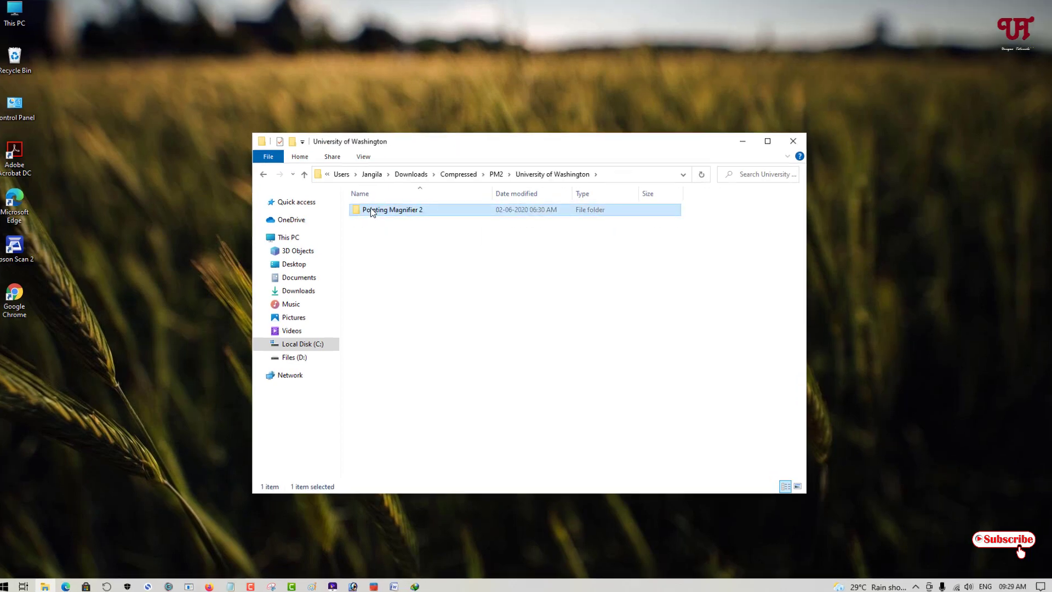
{"action": "double_click", "coordinate": [370, 211]}
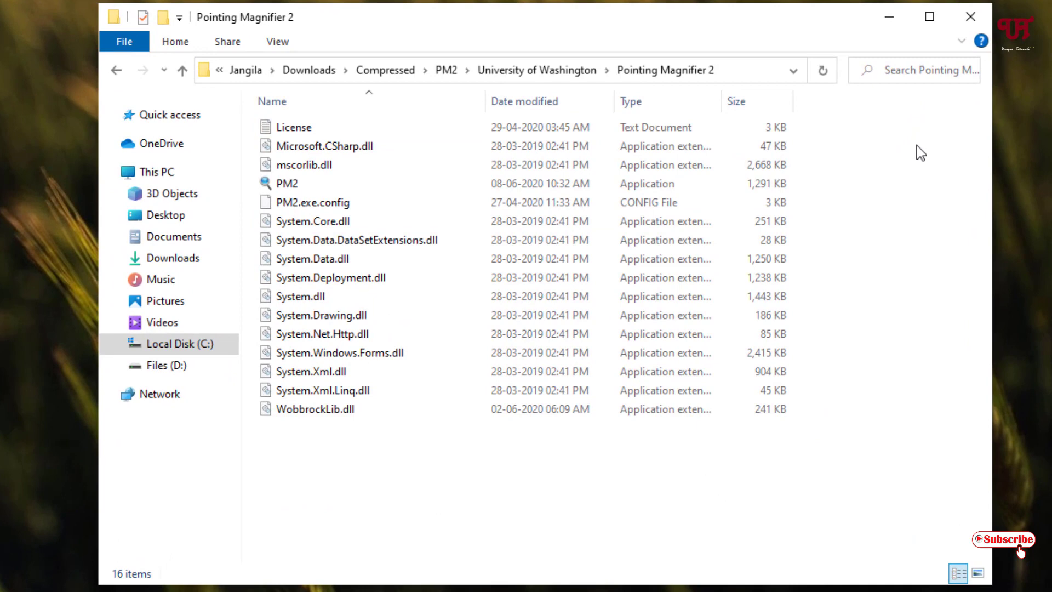
{"action": "left_click", "coordinate": [275, 186]}
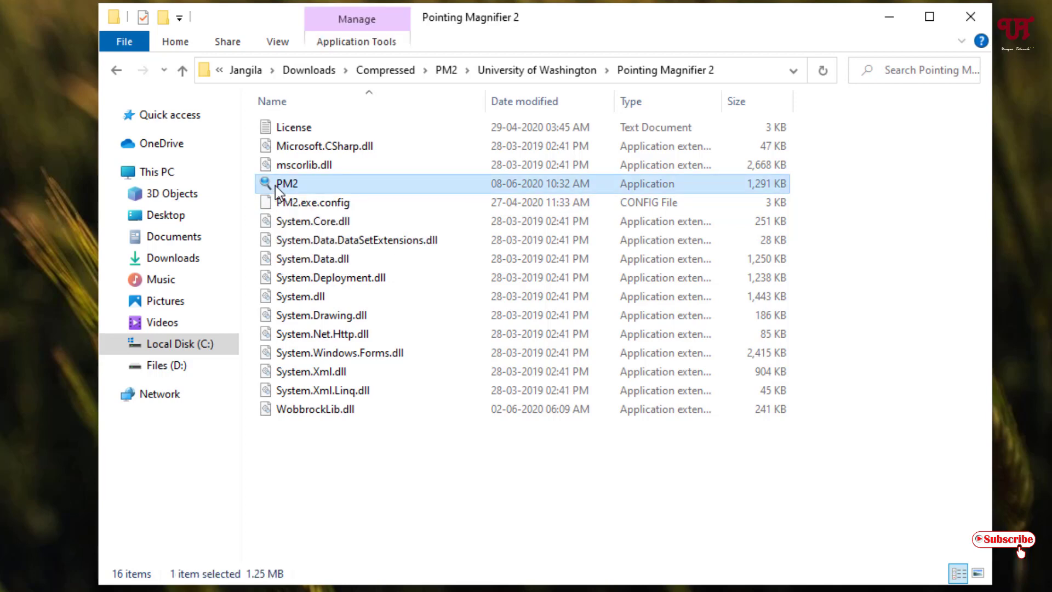
{"action": "right_click", "coordinate": [275, 185]}
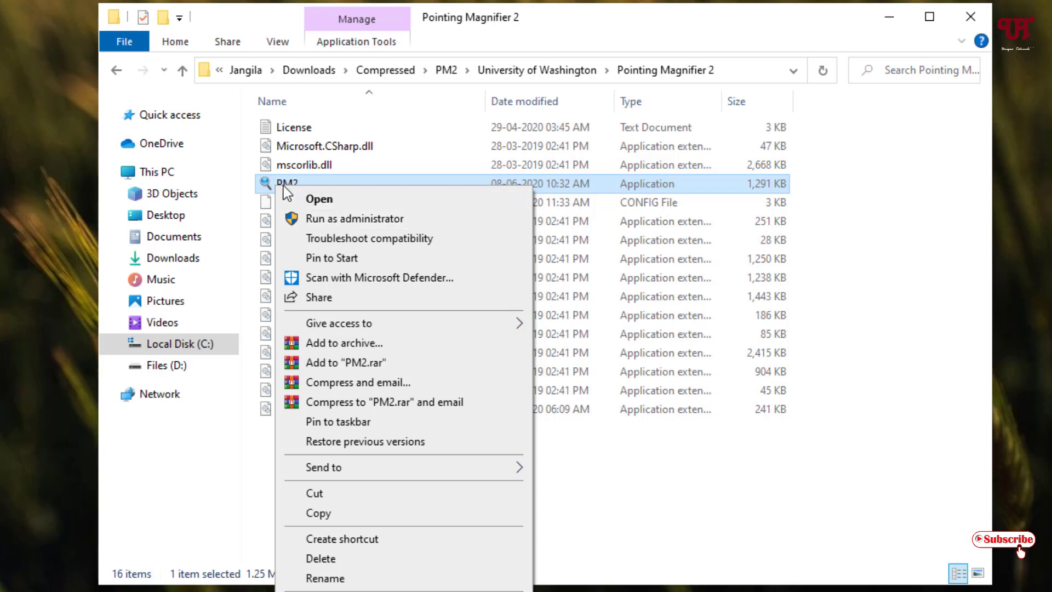
- Run PM2 as administrator, turn on magnification with Shift+F12, and minimise File Explorer
{"action": "left_click", "coordinate": [340, 219]}
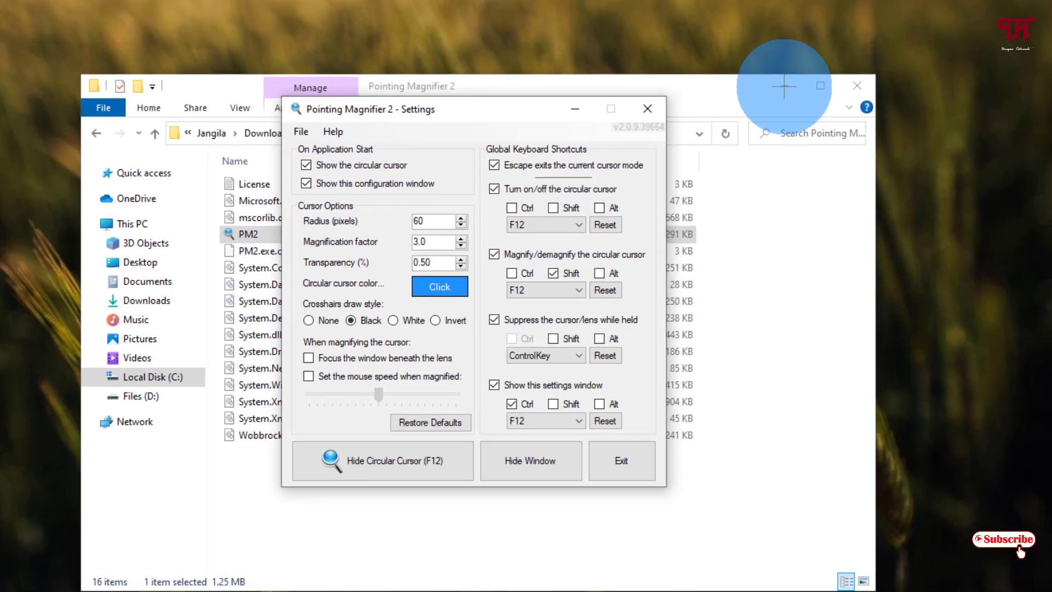
{"action": "key", "text": "shift+F12"}
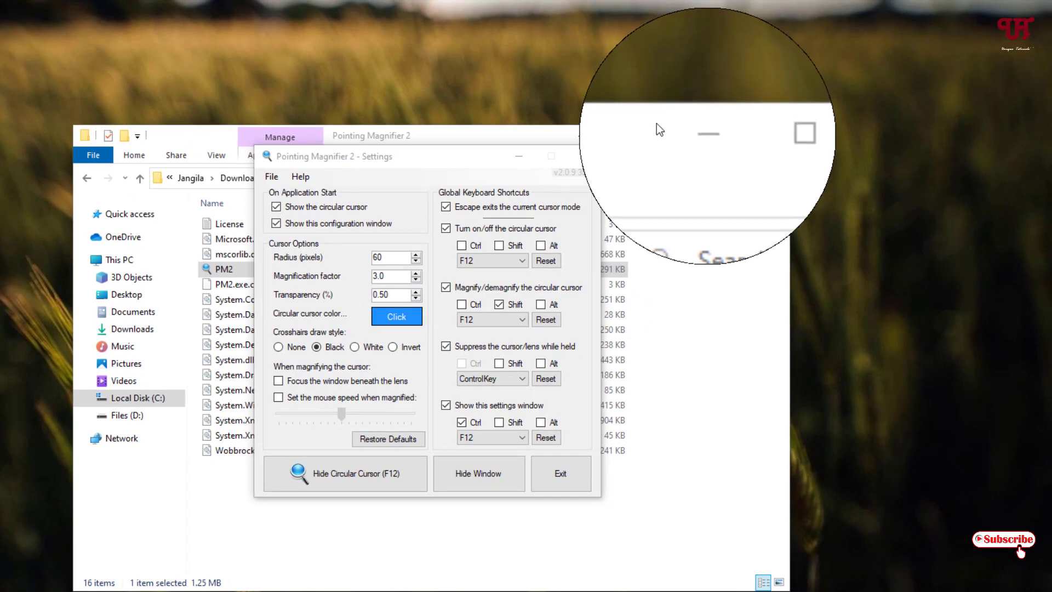
{"action": "left_click", "coordinate": [710, 137]}
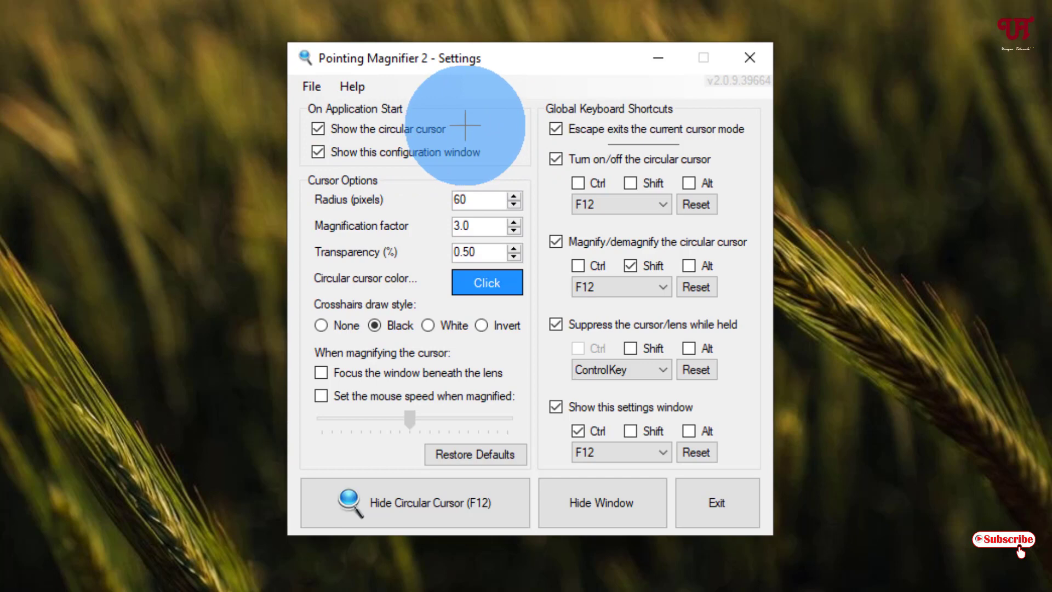
{"action": "left_click", "coordinate": [318, 127]}
{"action": "left_click", "coordinate": [318, 129]}
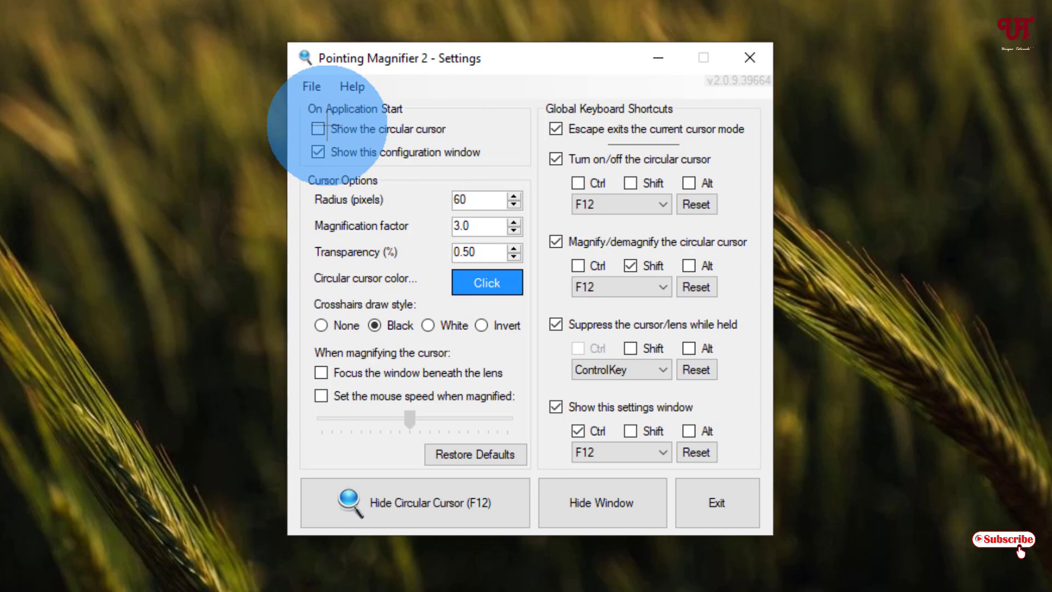
{"action": "left_click", "coordinate": [317, 127]}
{"action": "left_click", "coordinate": [317, 129]}
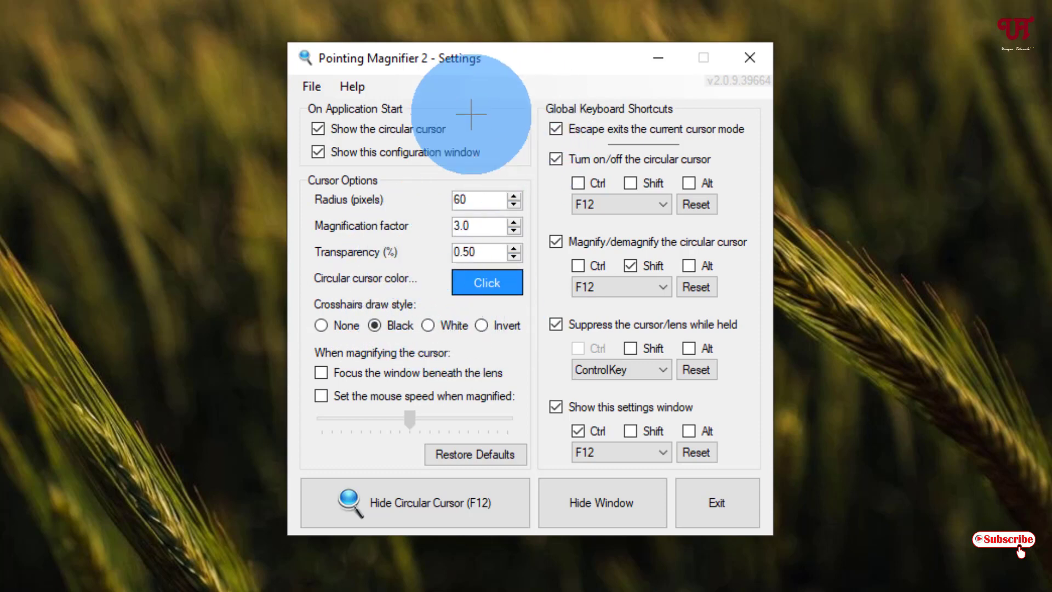
- Set the crosshairs draw style to None, then toggle magnification on and back off with Shift+F12
{"action": "key", "text": "shift+F12"}
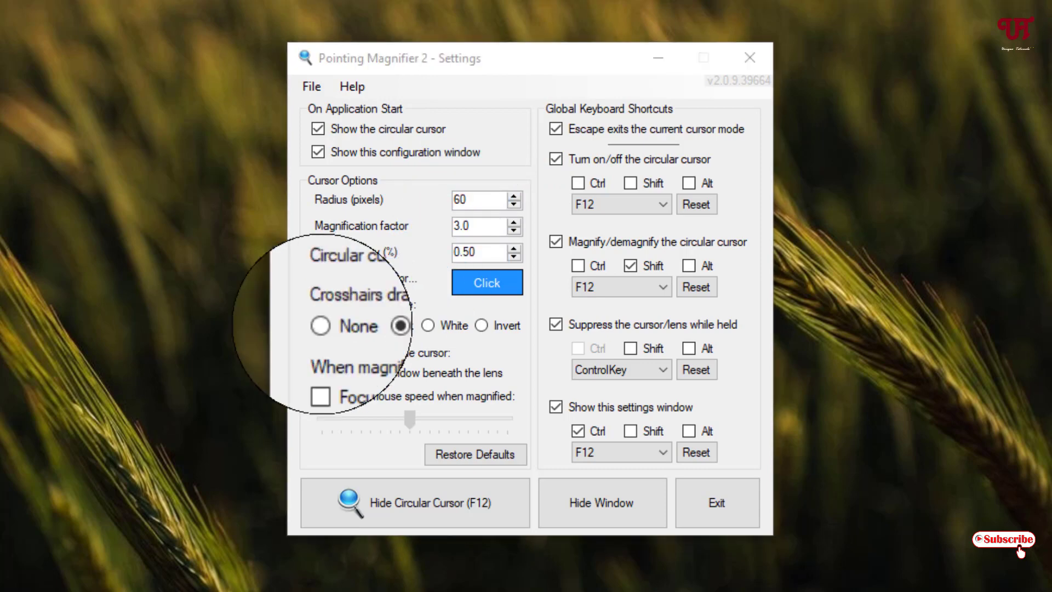
{"action": "left_click", "coordinate": [321, 324]}
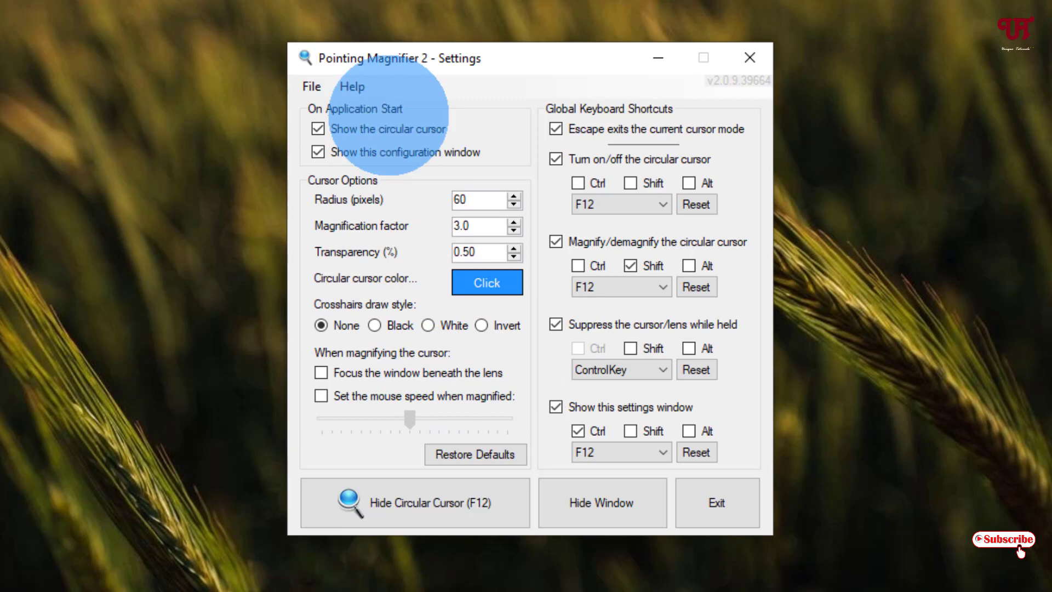
{"action": "key", "text": "shift+F12"}
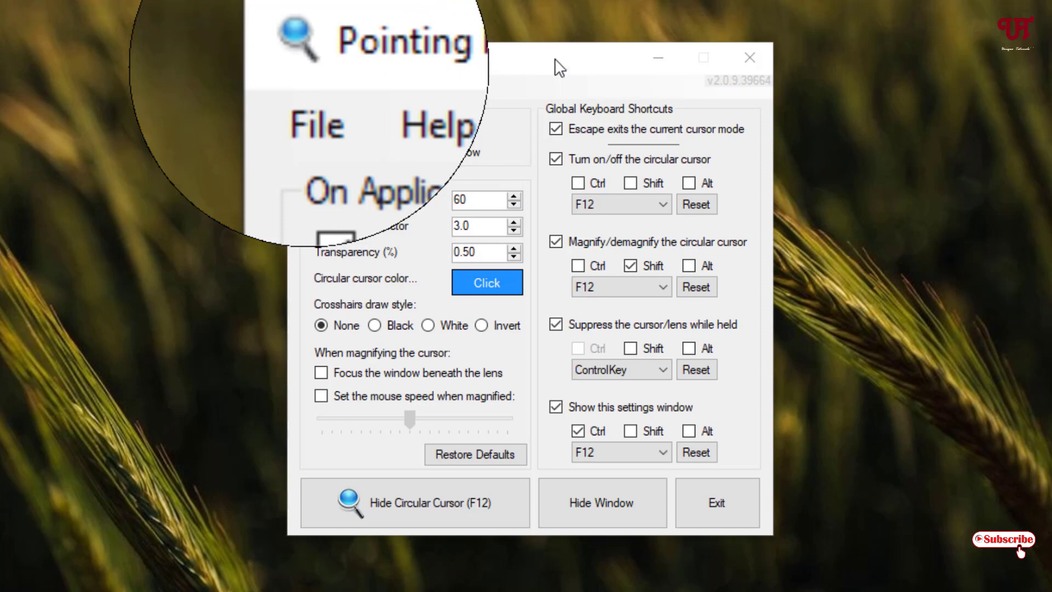
{"action": "key", "text": "shift+F12"}
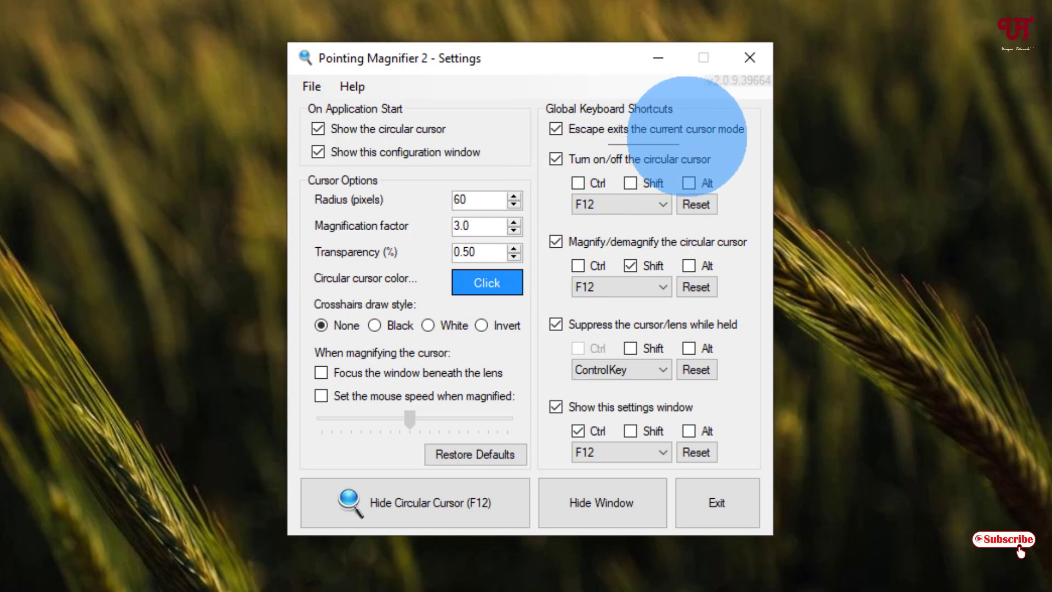
- Hide the circular cursor using the F12 shortcut
{"action": "key", "text": "F12"}
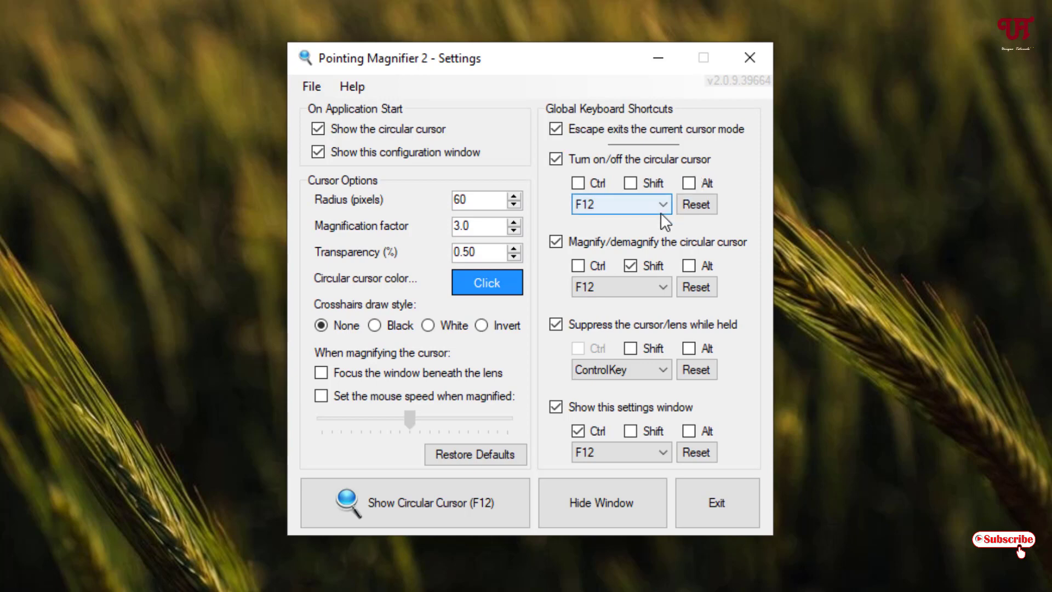
- Toggle the circular cursor with F12 three times, leaving it shown
{"action": "key", "text": "F12"}
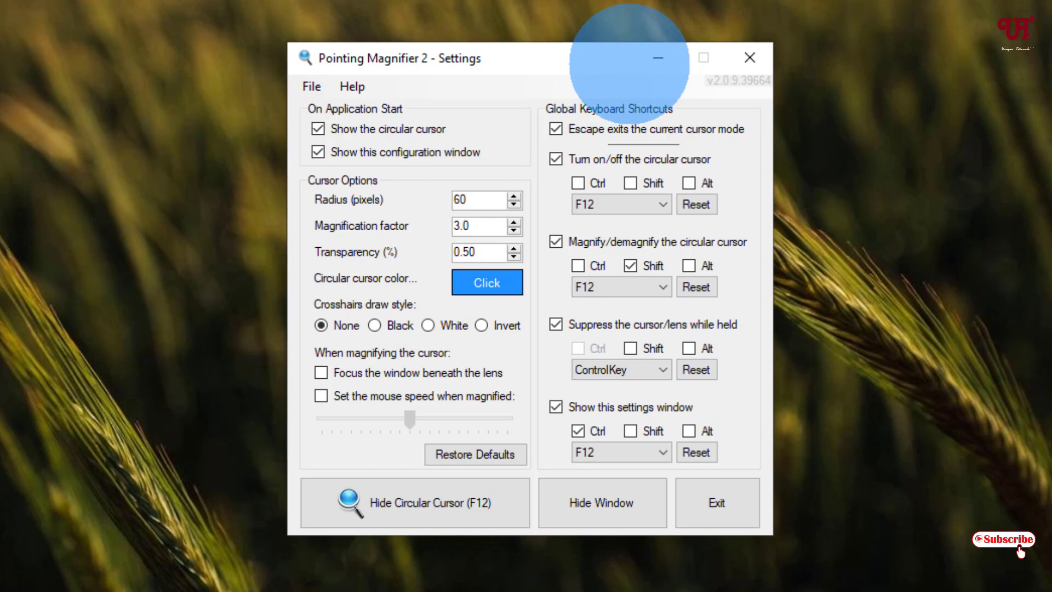
{"action": "key", "text": "F12"}
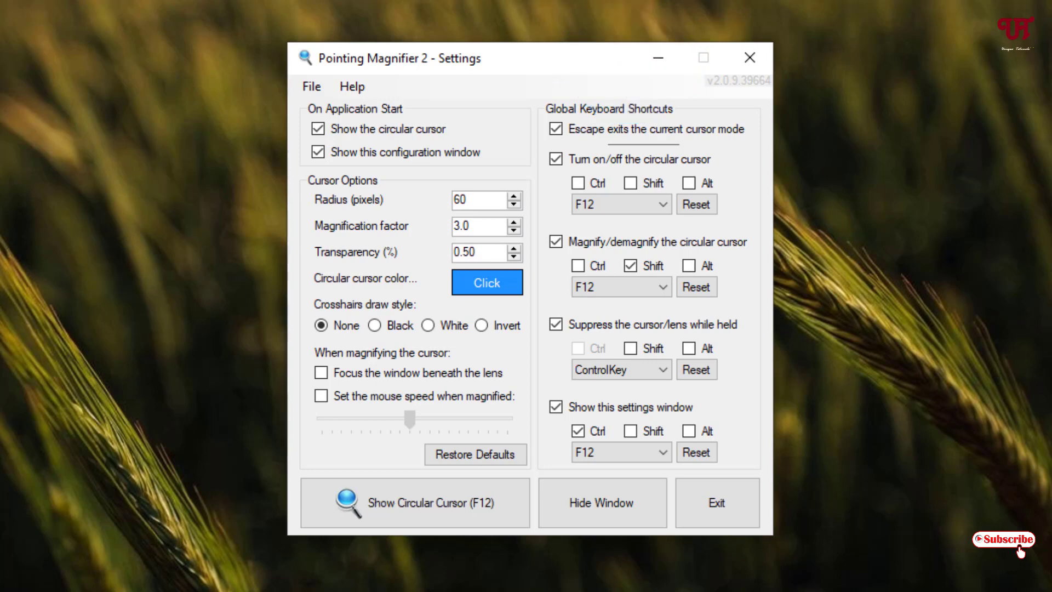
{"action": "key", "text": "F12"}
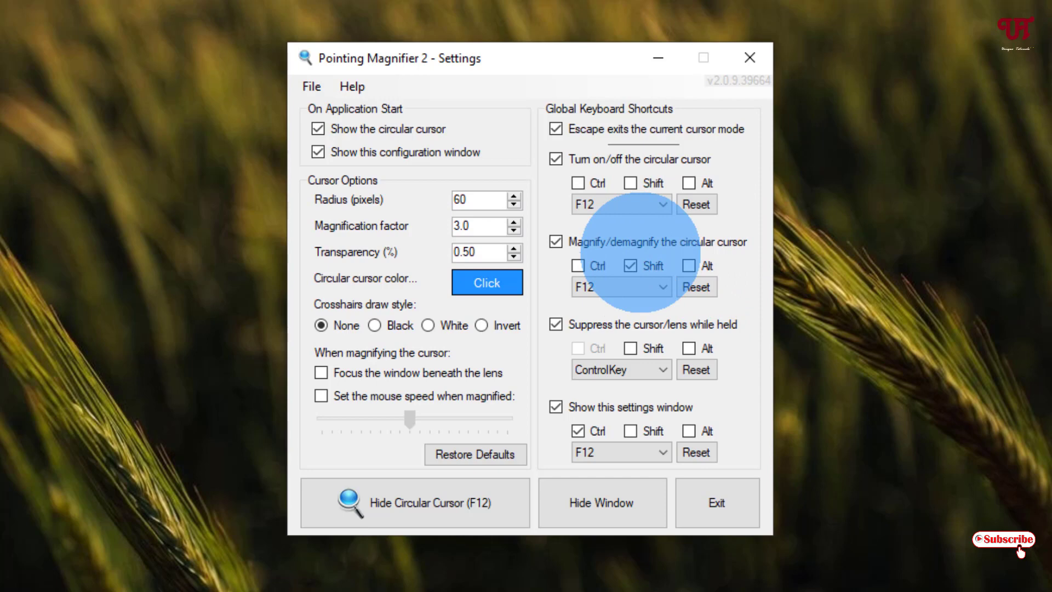
{"action": "key", "text": "shift+F12"}
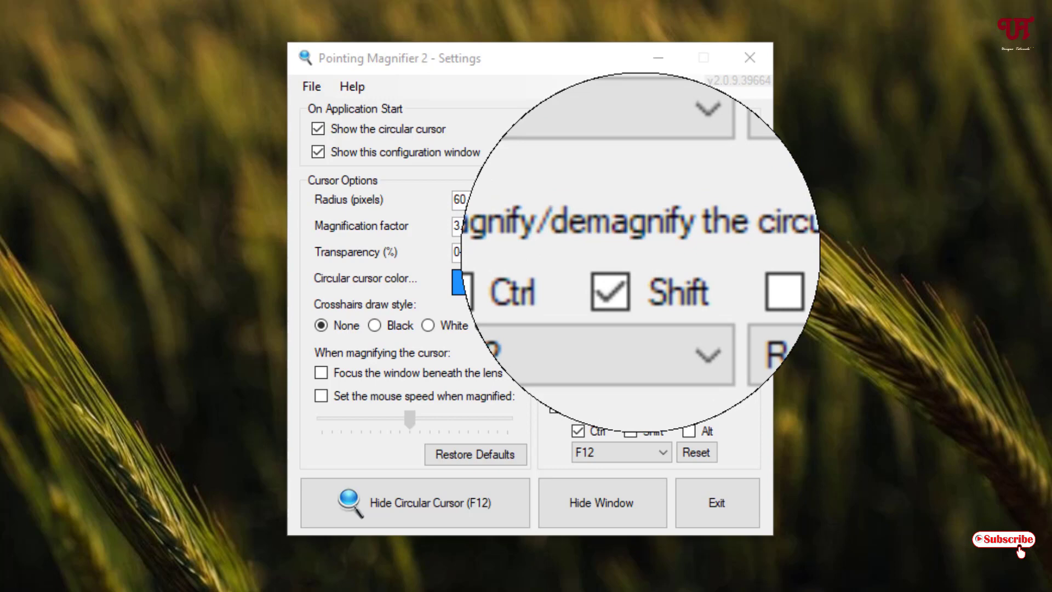
{"action": "key", "text": "shift+F12"}
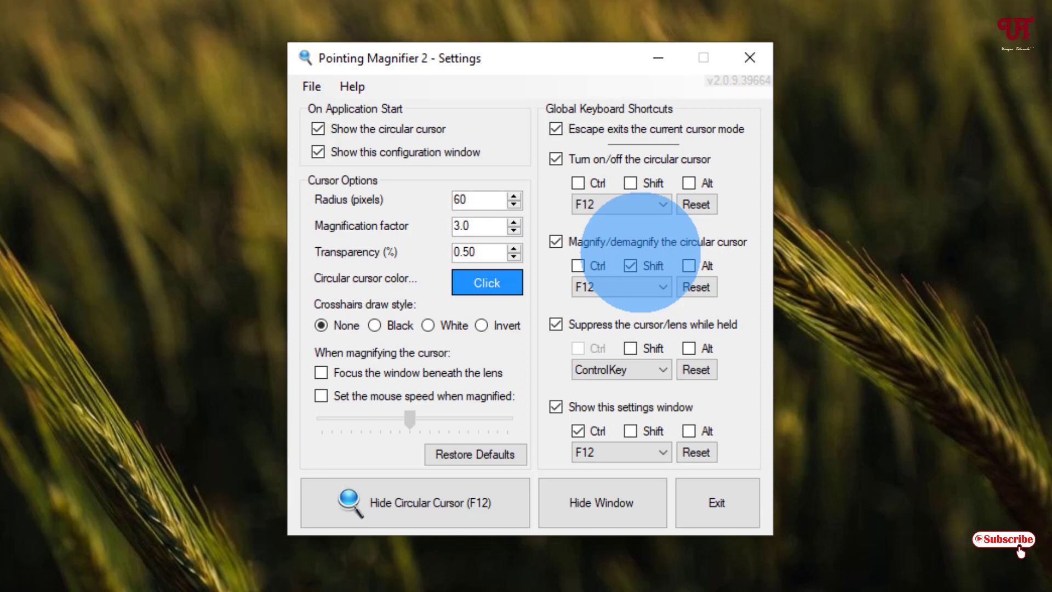
{"action": "key", "text": "shift+F12"}
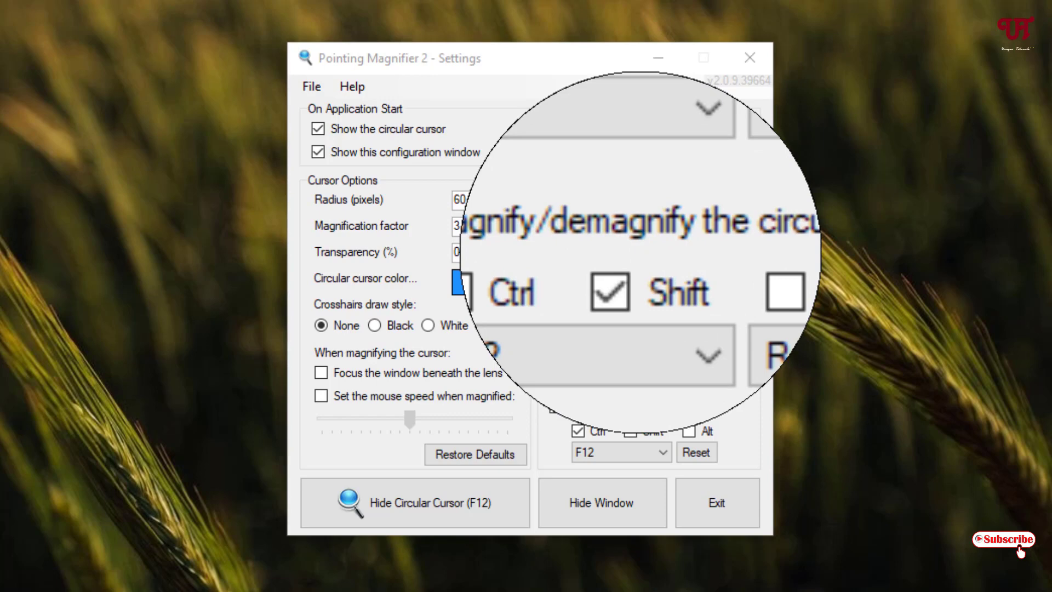
{"action": "key", "text": "shift+F12"}
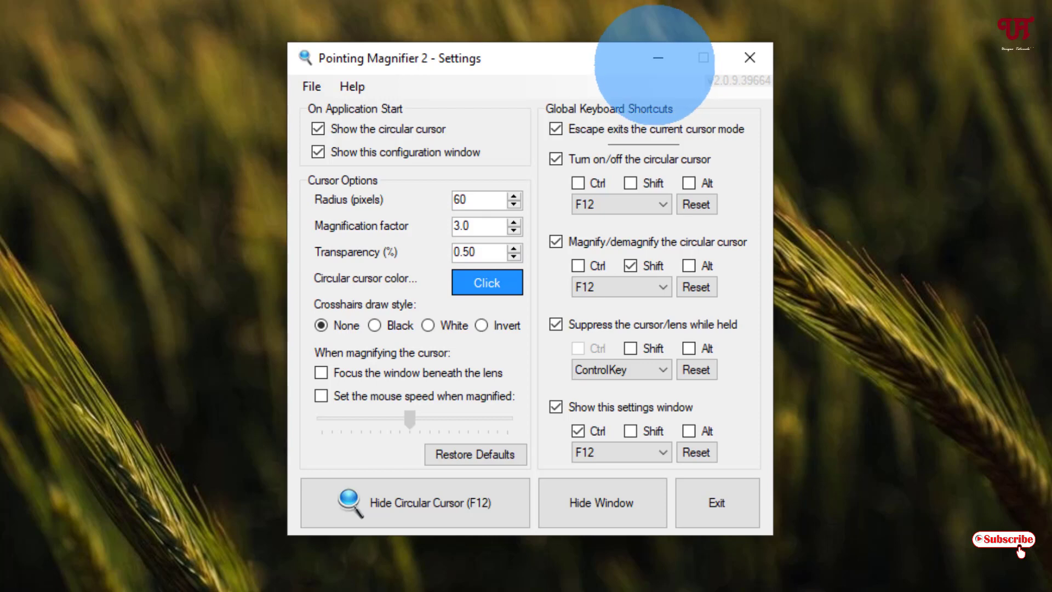
{"action": "key", "text": "F12"}
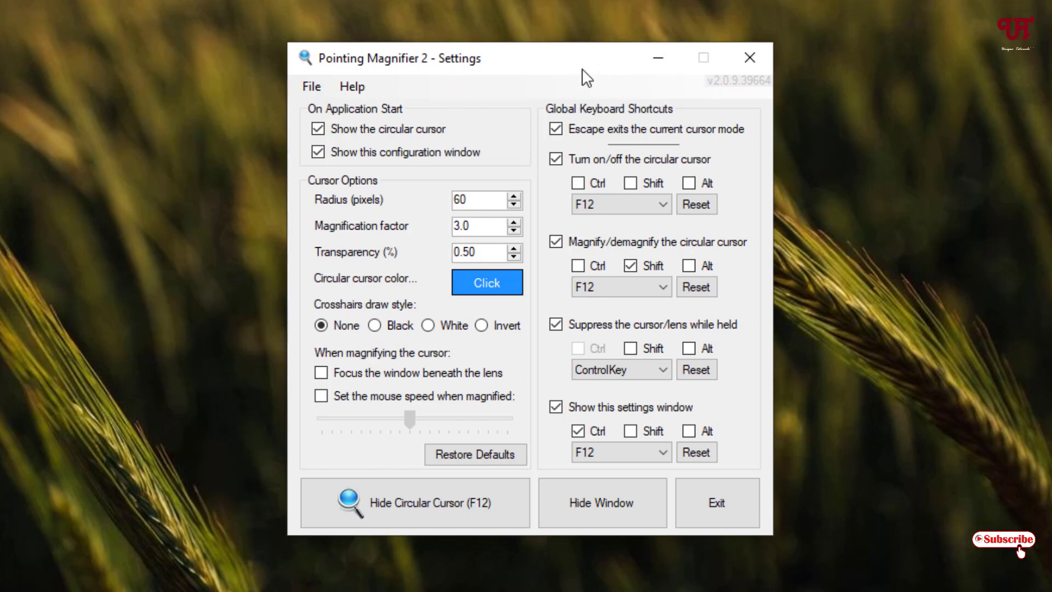
{"action": "key", "text": "F12"}
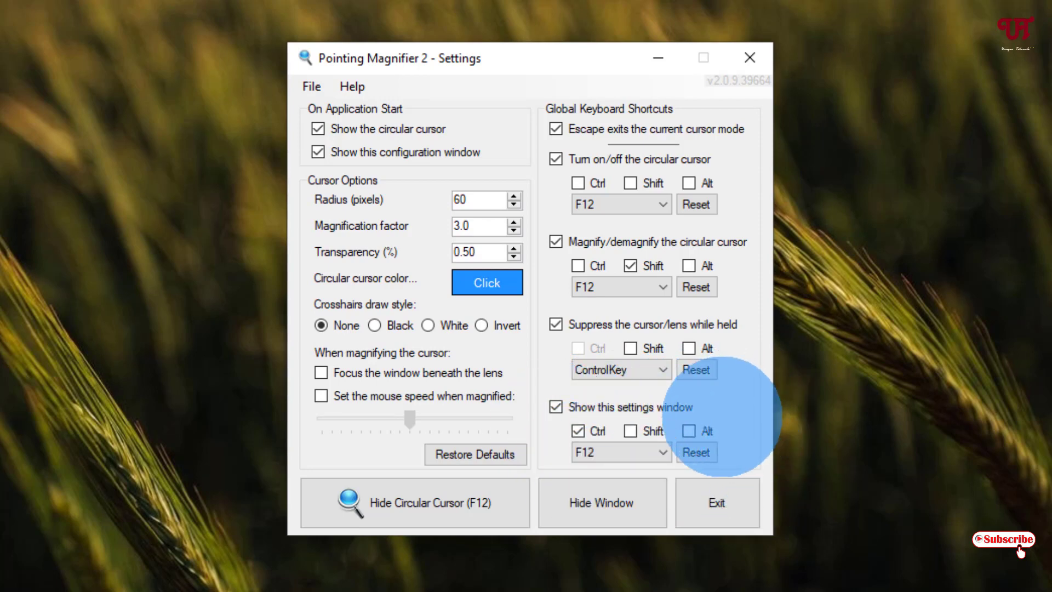
- Toggle the circular cursor off with F12
{"action": "key", "text": "F12"}
{"action": "key", "text": "F12"}
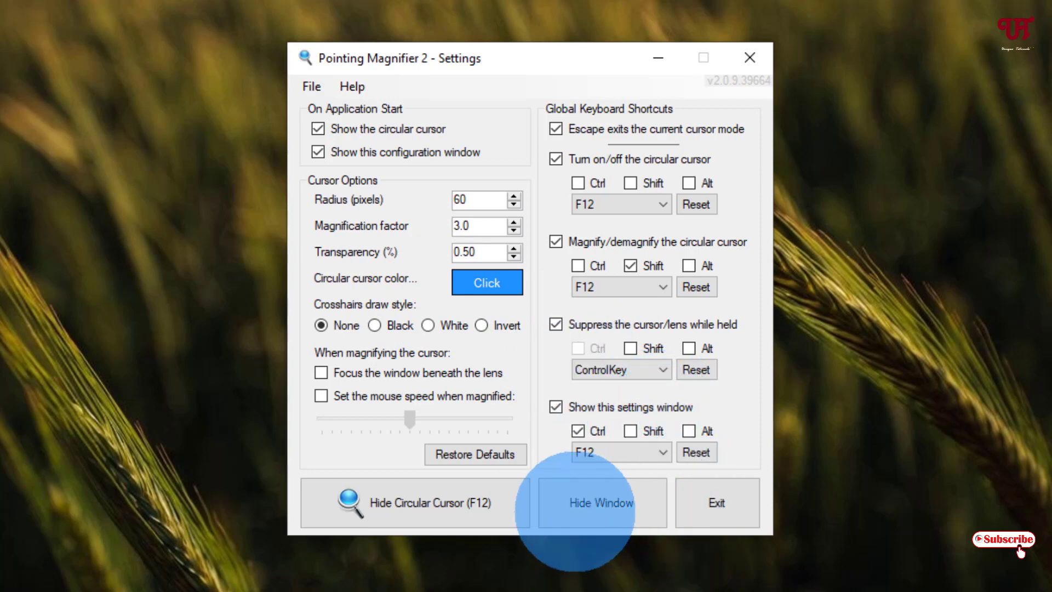
- Hide the settings window to the tray and decline Internet Download Manager's Firefox integration prompt
{"action": "key", "text": "shift+F12"}
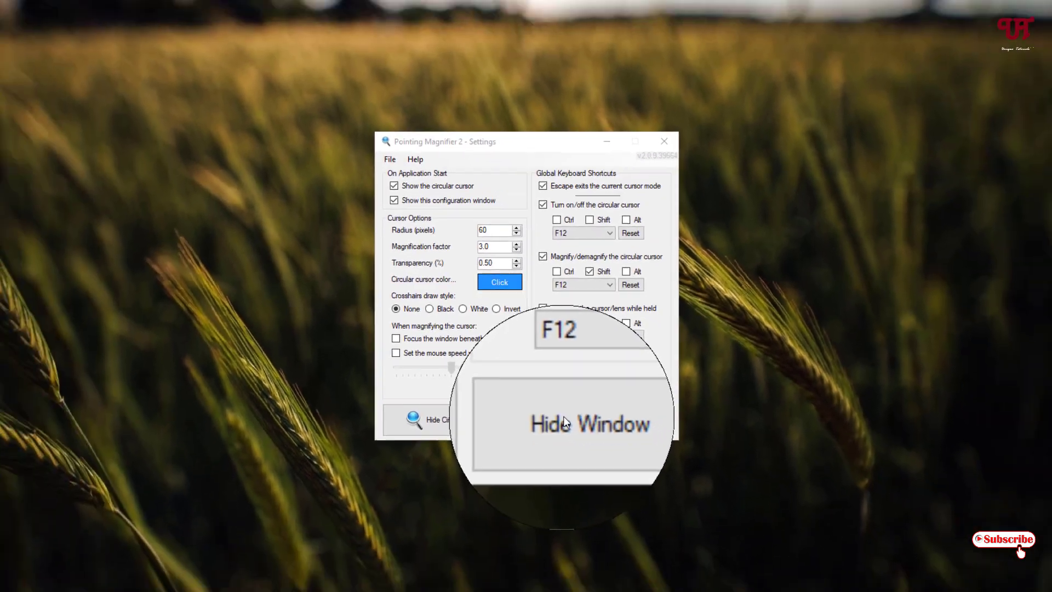
{"action": "left_click", "coordinate": [563, 415]}
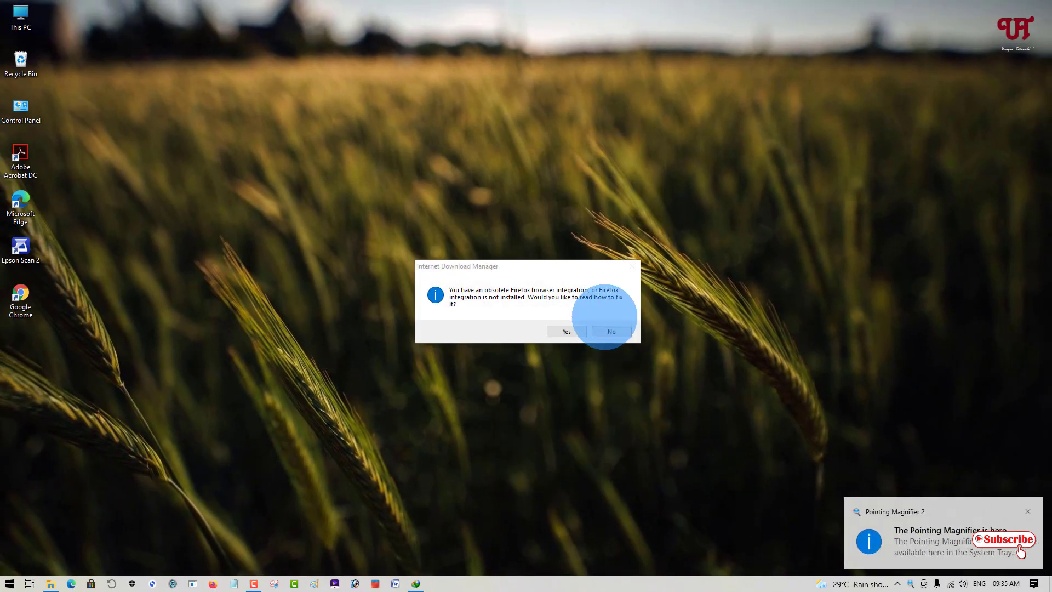
{"action": "key", "text": "shift+F12"}
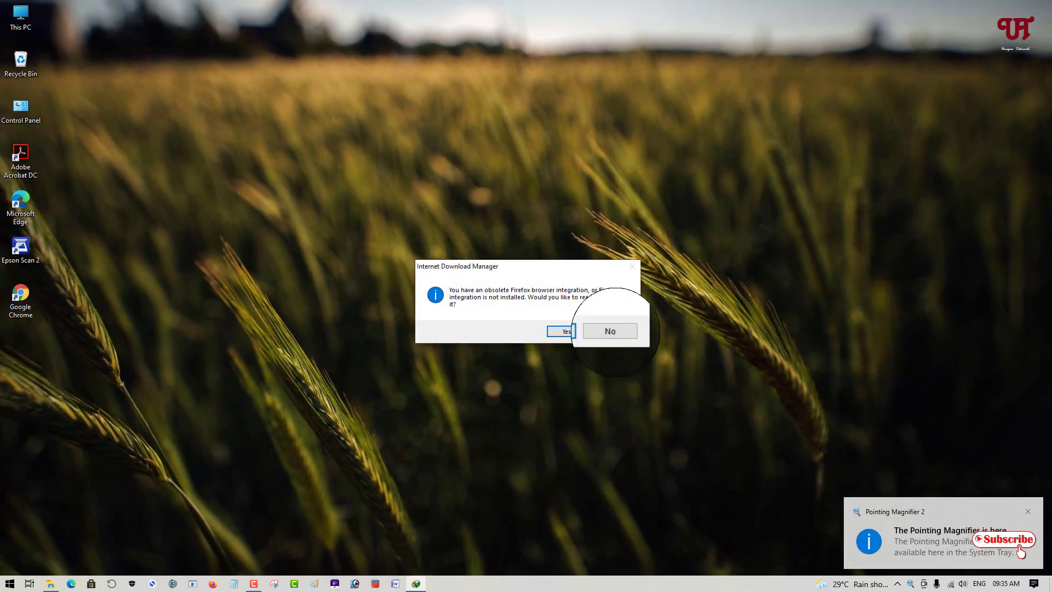
{"action": "left_click", "coordinate": [615, 332]}
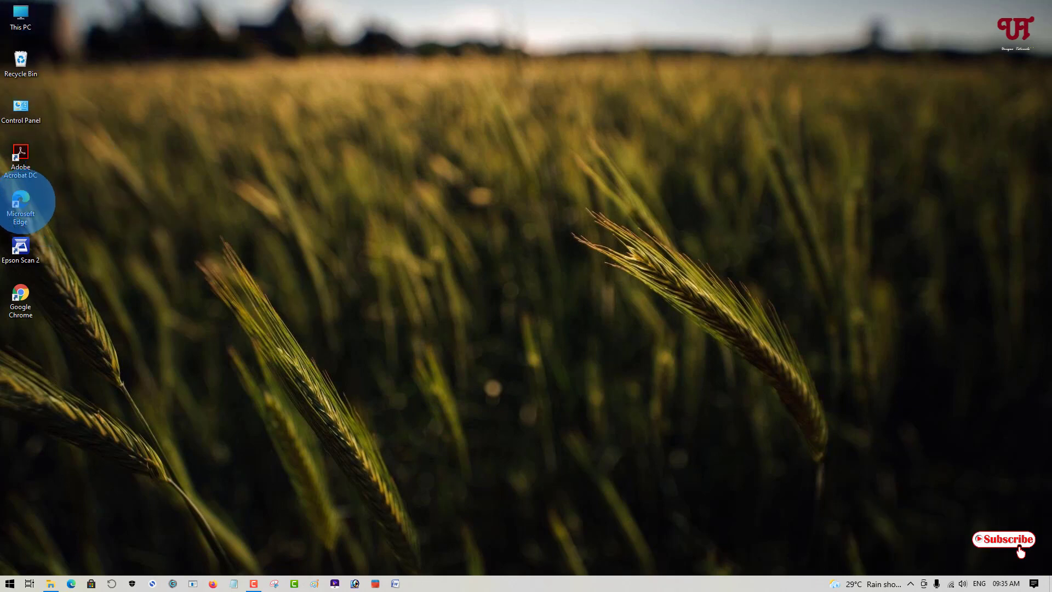
{"action": "key", "text": "ctrl+shift+m"}
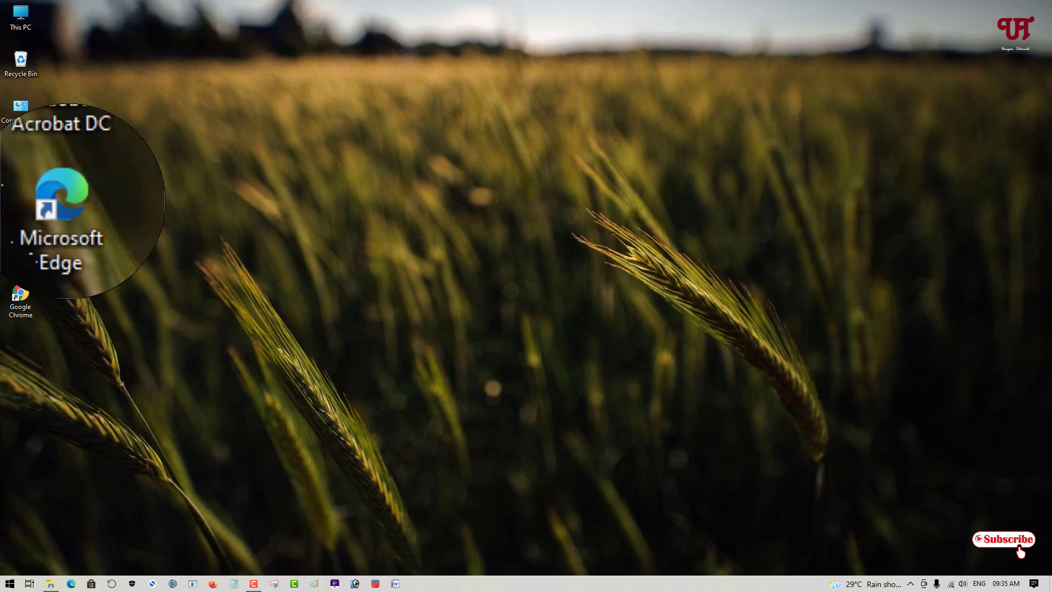
{"action": "left_click", "coordinate": [22, 202]}
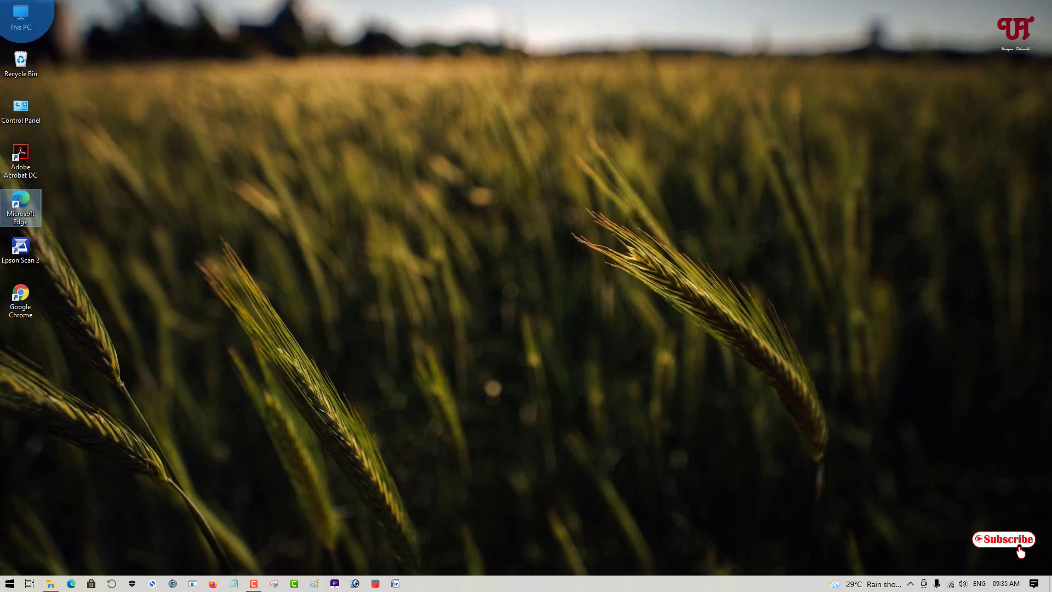
{"action": "key", "text": "ctrl+shift+m"}
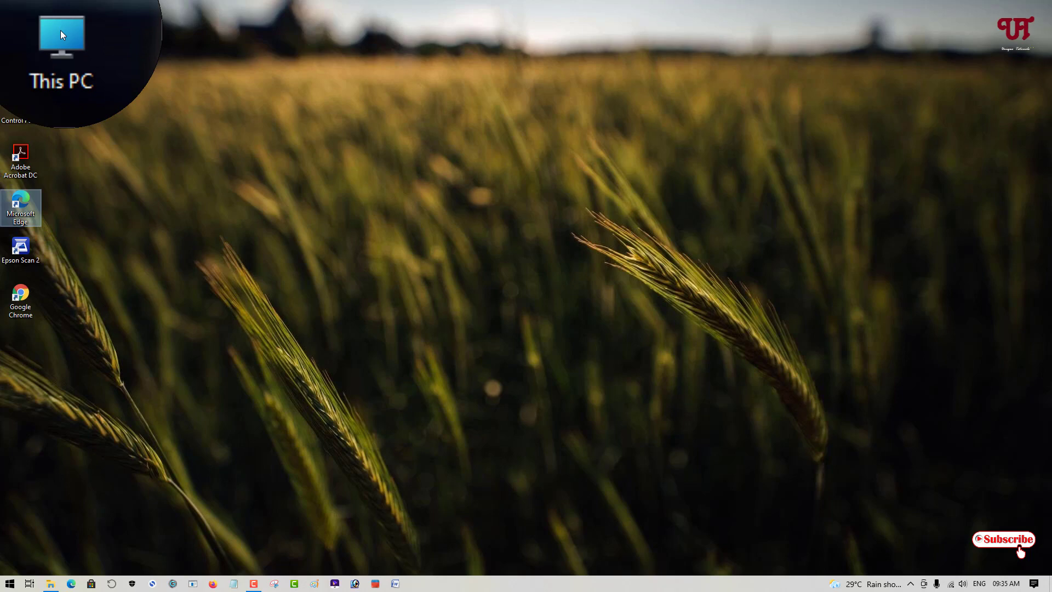
{"action": "left_click", "coordinate": [21, 19]}
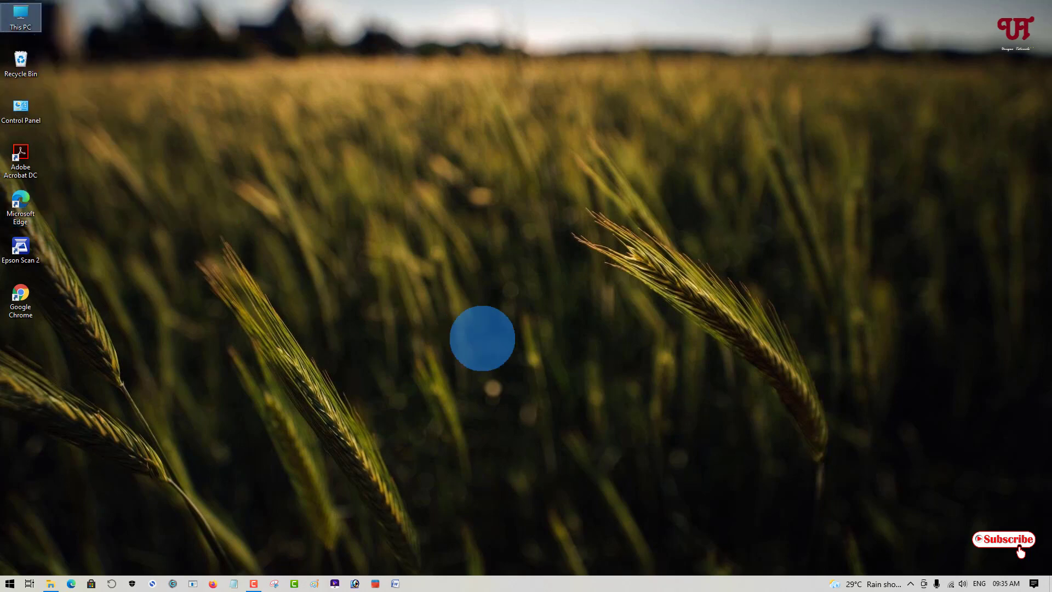
{"action": "key", "text": "ctrl+shift+m"}
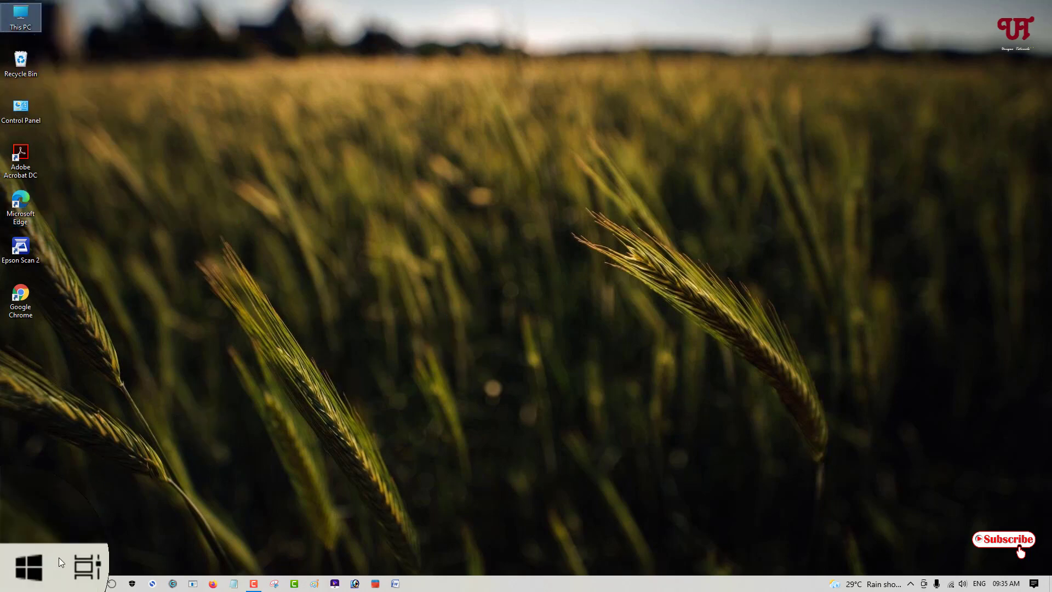
{"action": "left_click", "coordinate": [181, 481]}
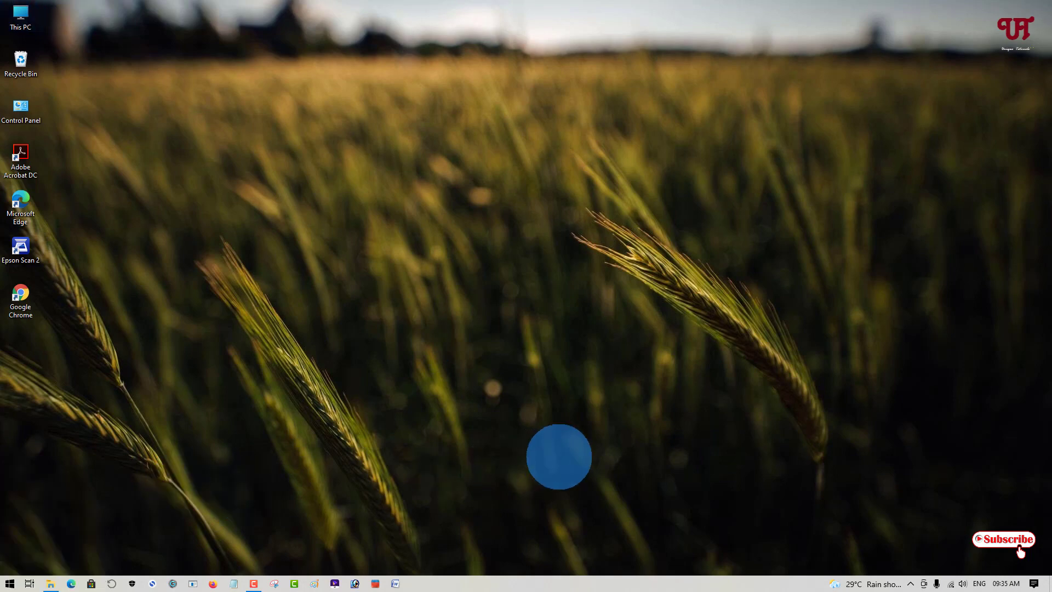
{"action": "key", "text": "ctrl"}
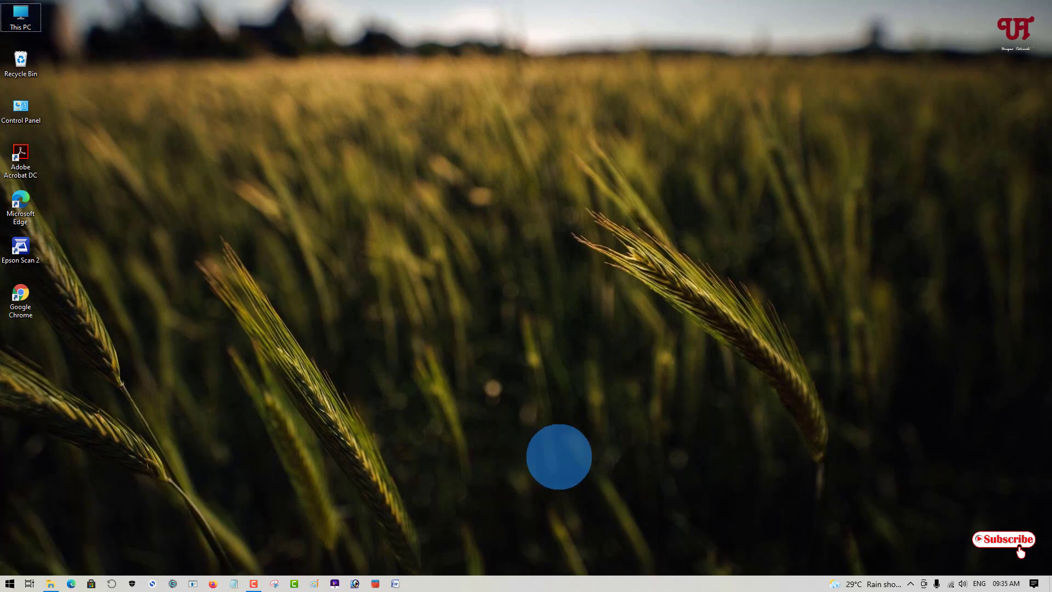